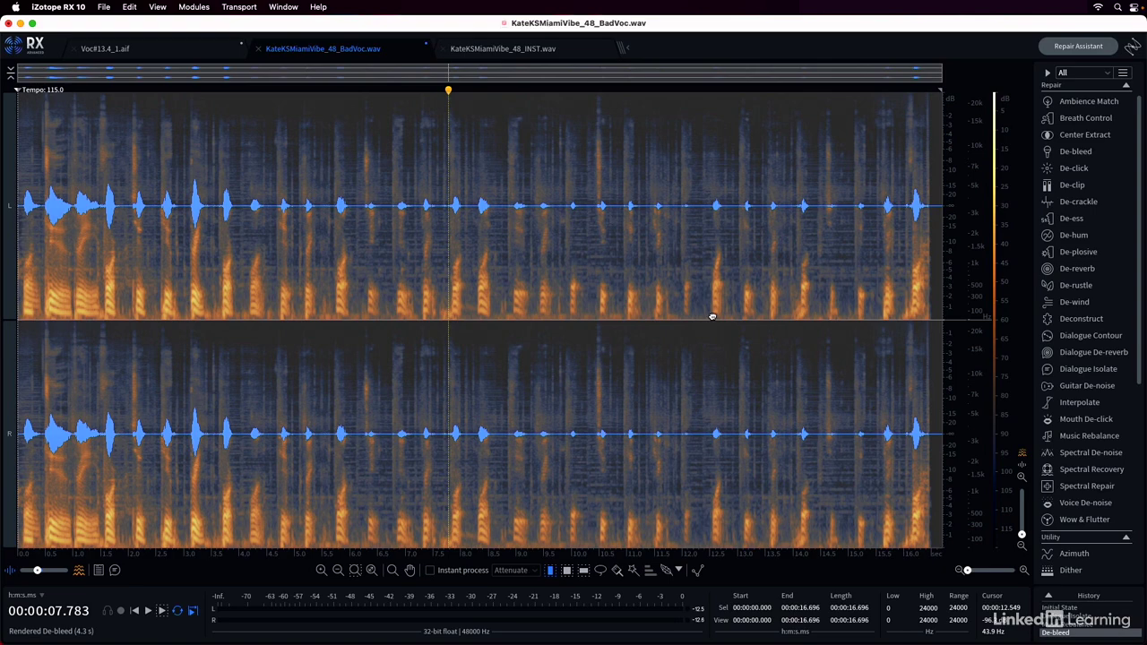
Open the De-hum module, examine its frequency-bound controls for the processing range, and close the module
left_click(712, 315)
left_click(1066, 237)
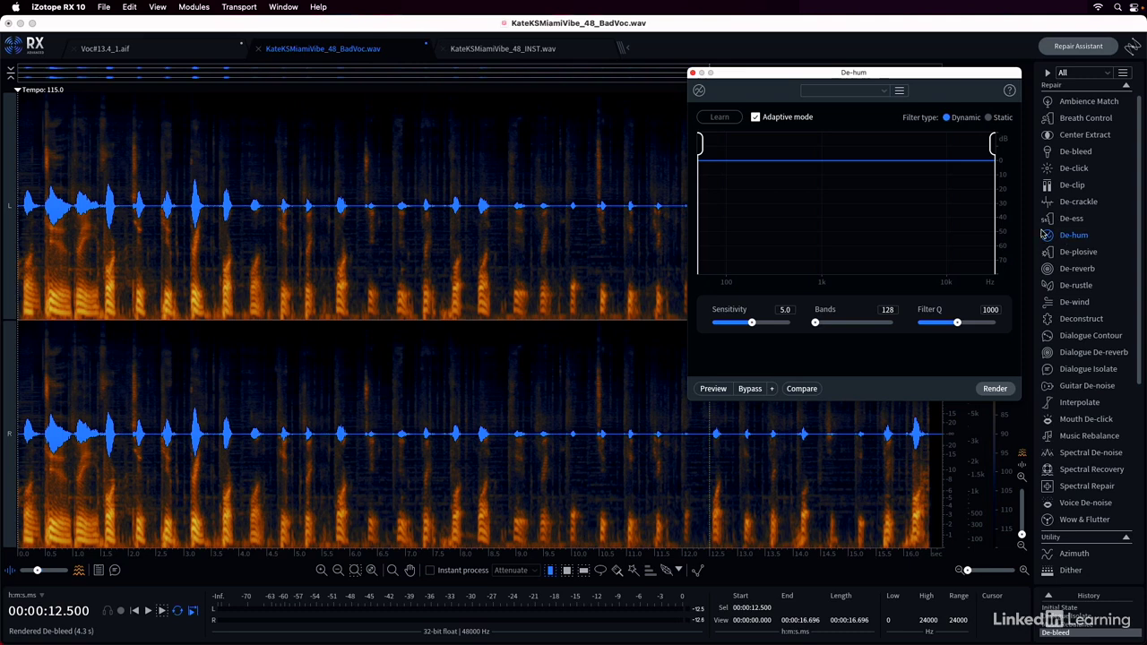
left_click_drag(870, 74, 608, 104)
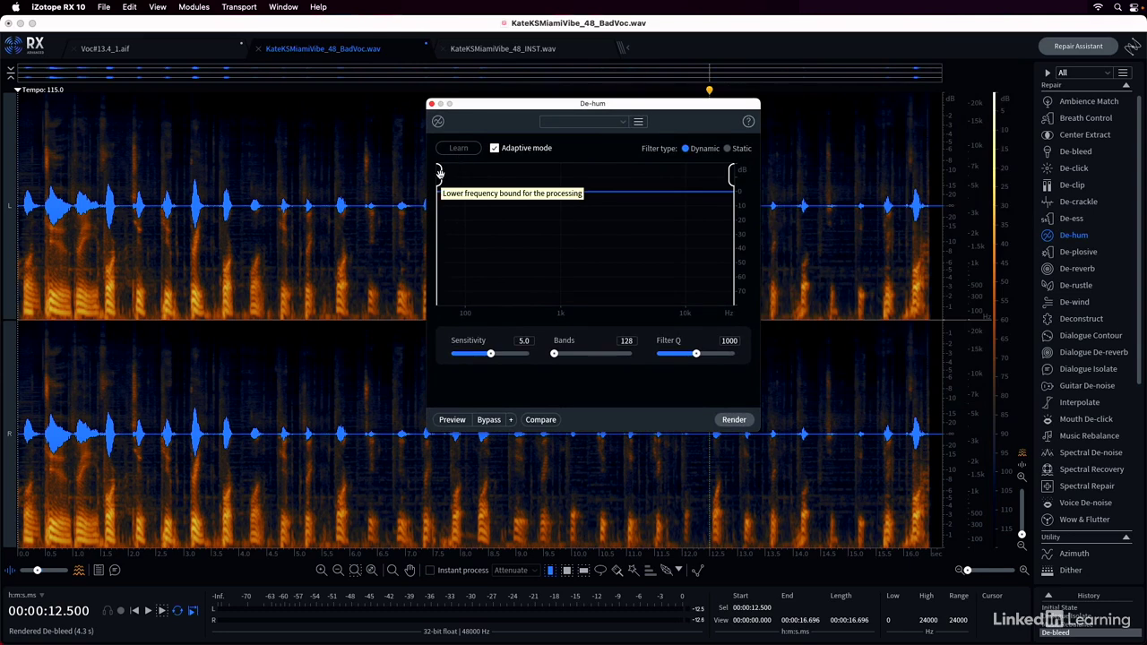
mouse_move(439, 170)
left_mouse_down()
mouse_move(488, 175)
mouse_move(440, 172)
left_mouse_up()
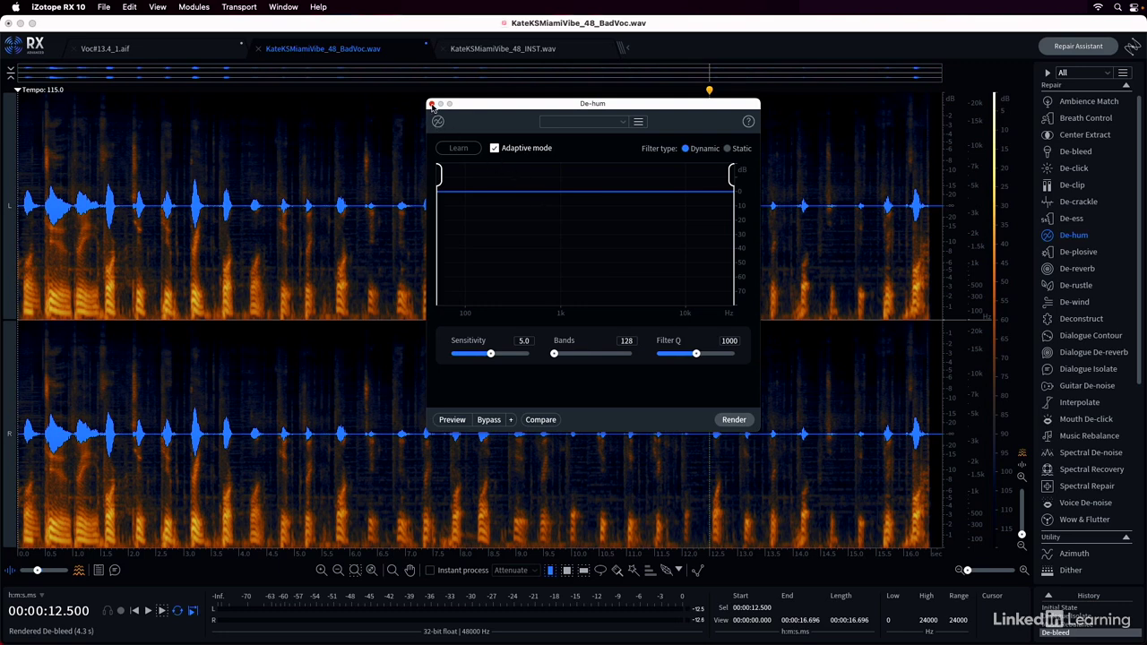
left_click(431, 104)
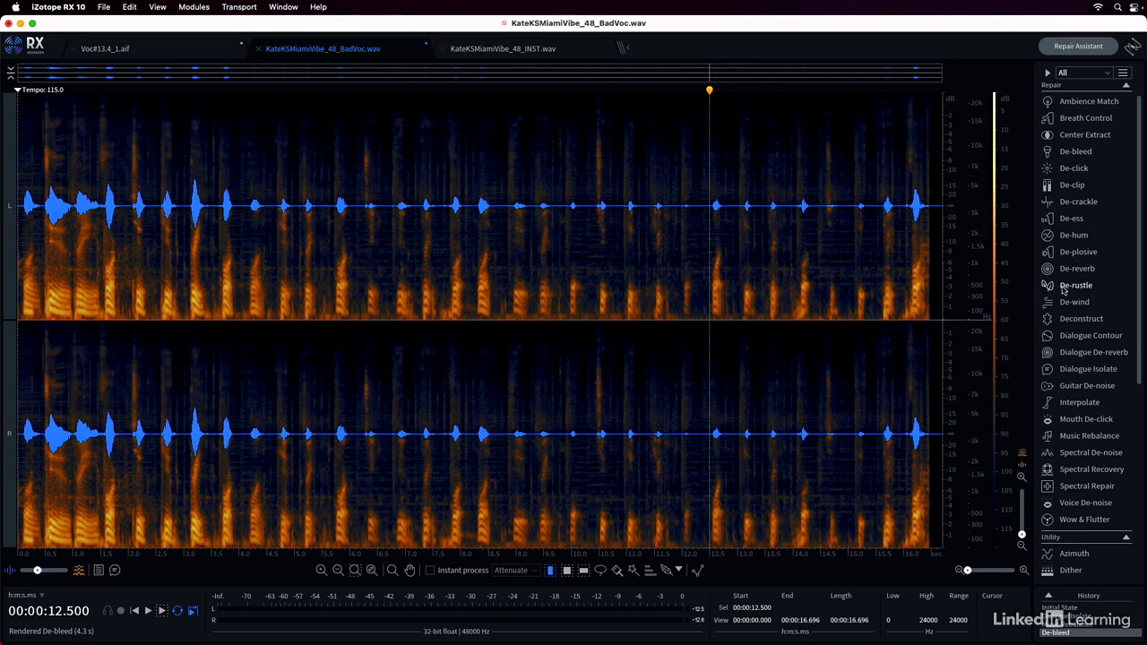
Open the De-rustle module and audition the entire BadVoc vocal file, including its last seconds
left_click(1074, 285)
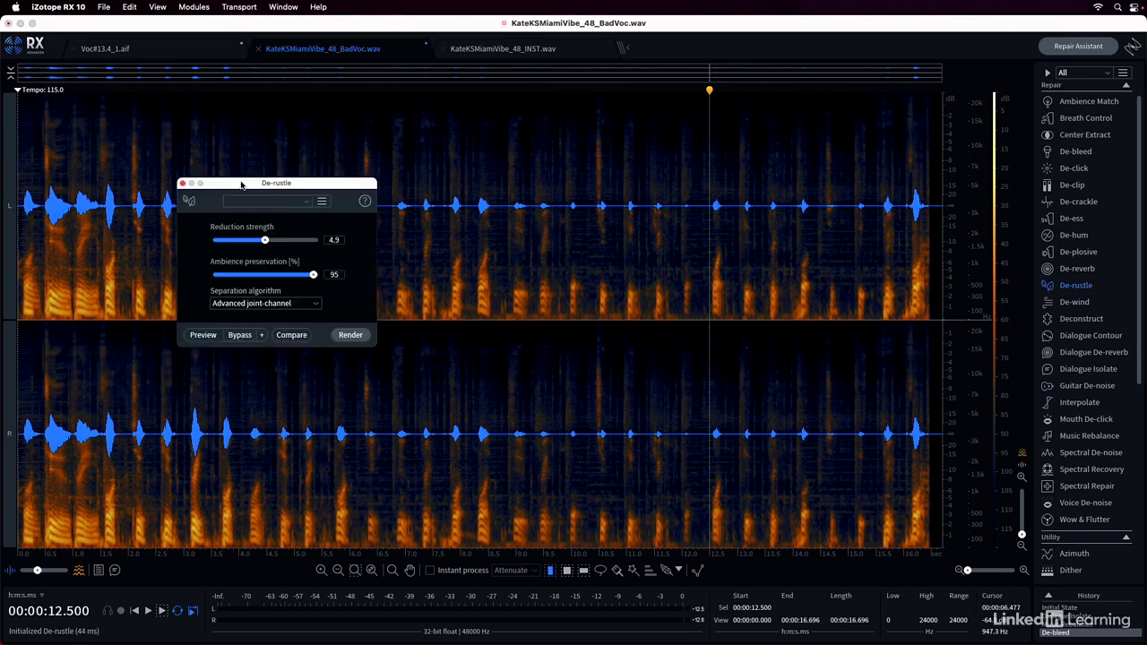
left_click_drag(248, 183, 545, 38)
key("super+a")
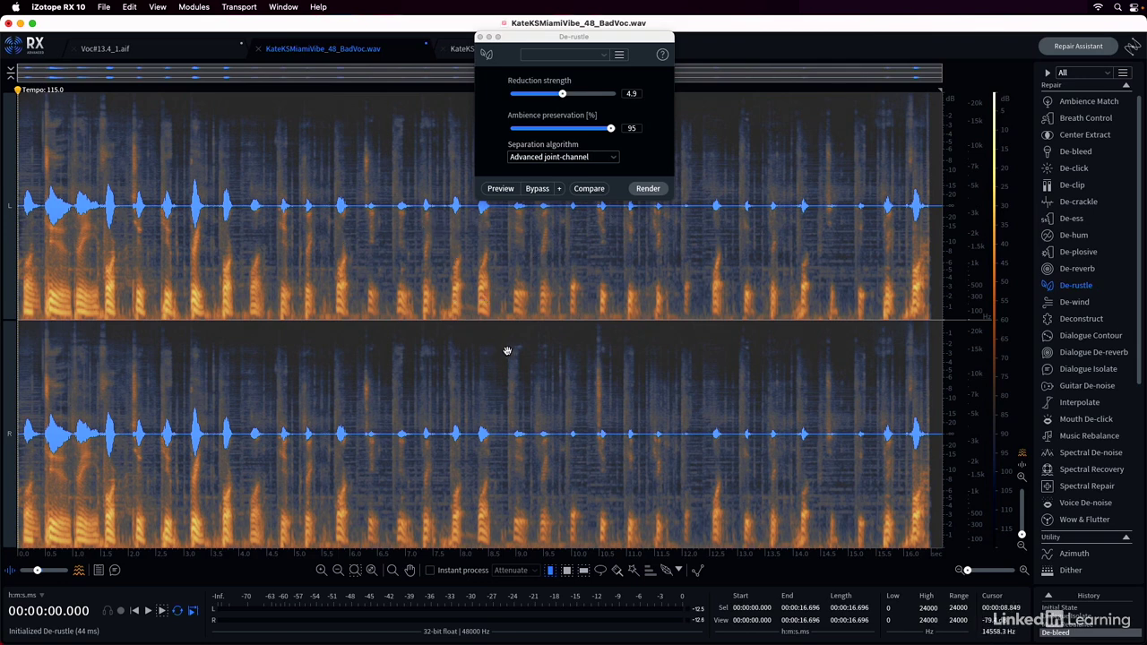
key("space")
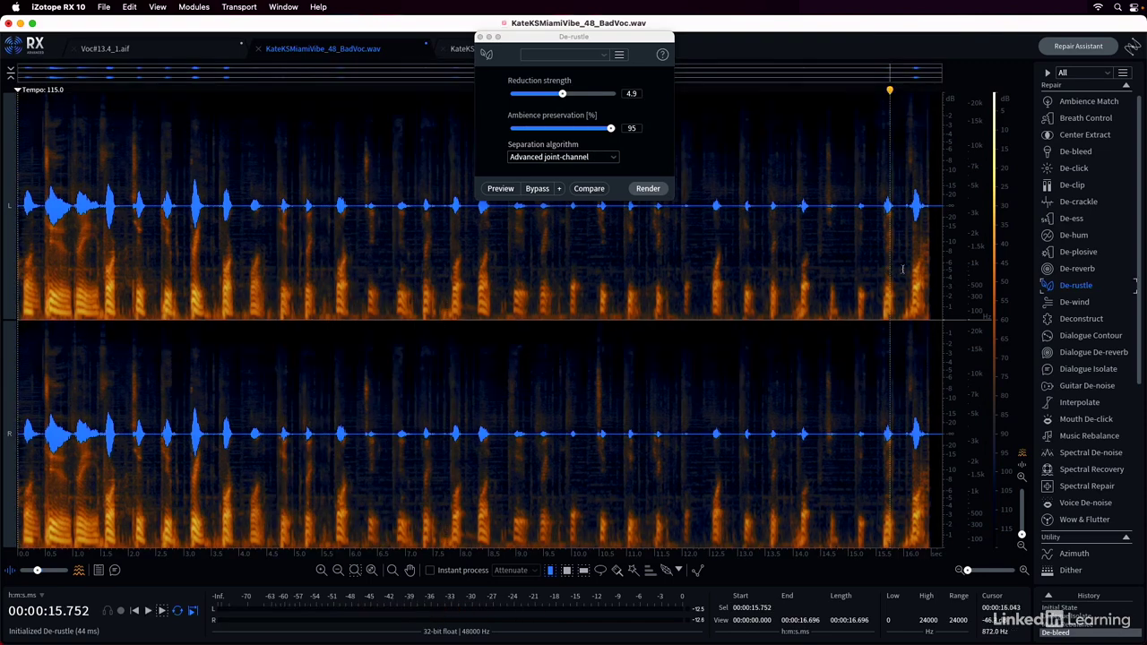
left_click(887, 268)
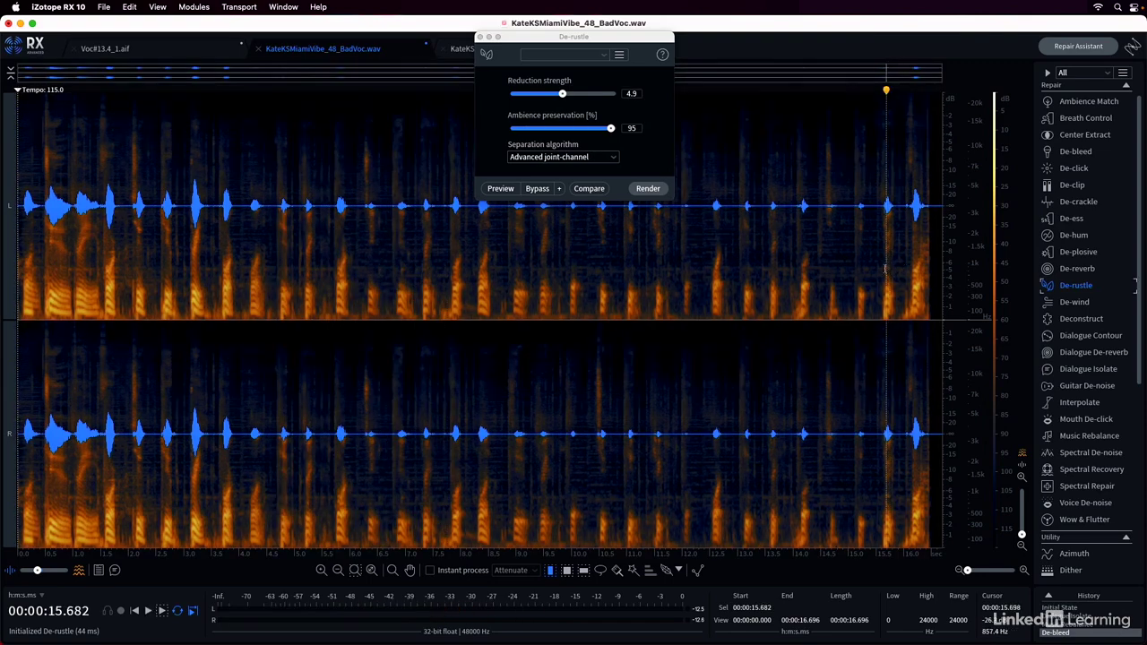
left_click(880, 269)
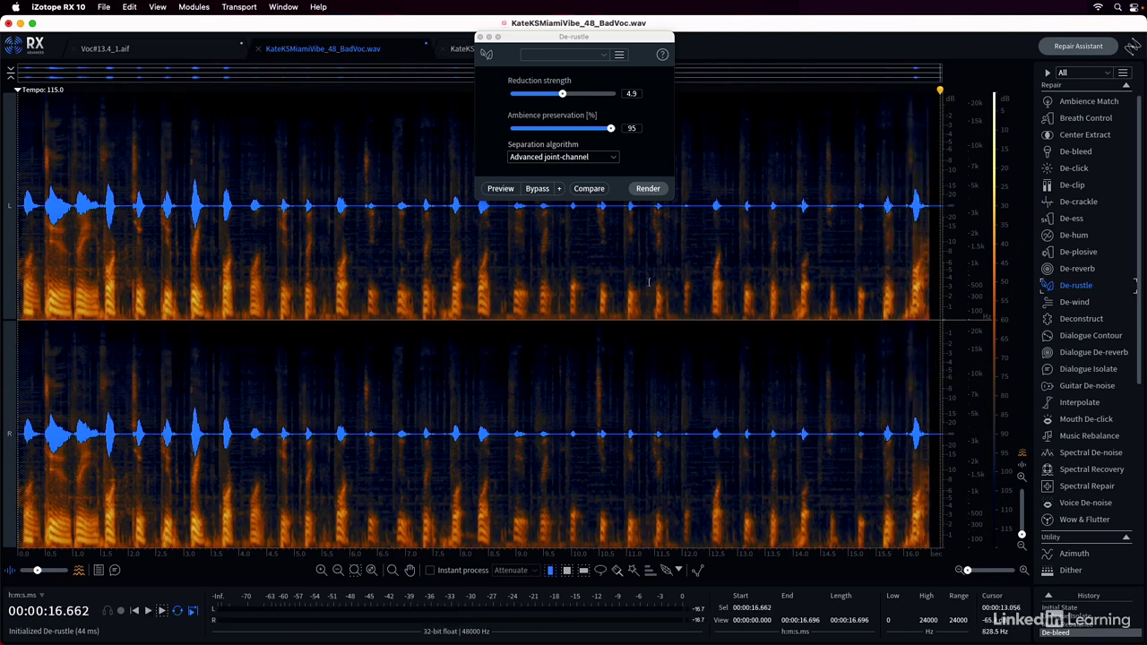
Listen to the first second of the vocal and select the range from 0.421 s to 1.000 s
left_click(52, 304)
key("space")
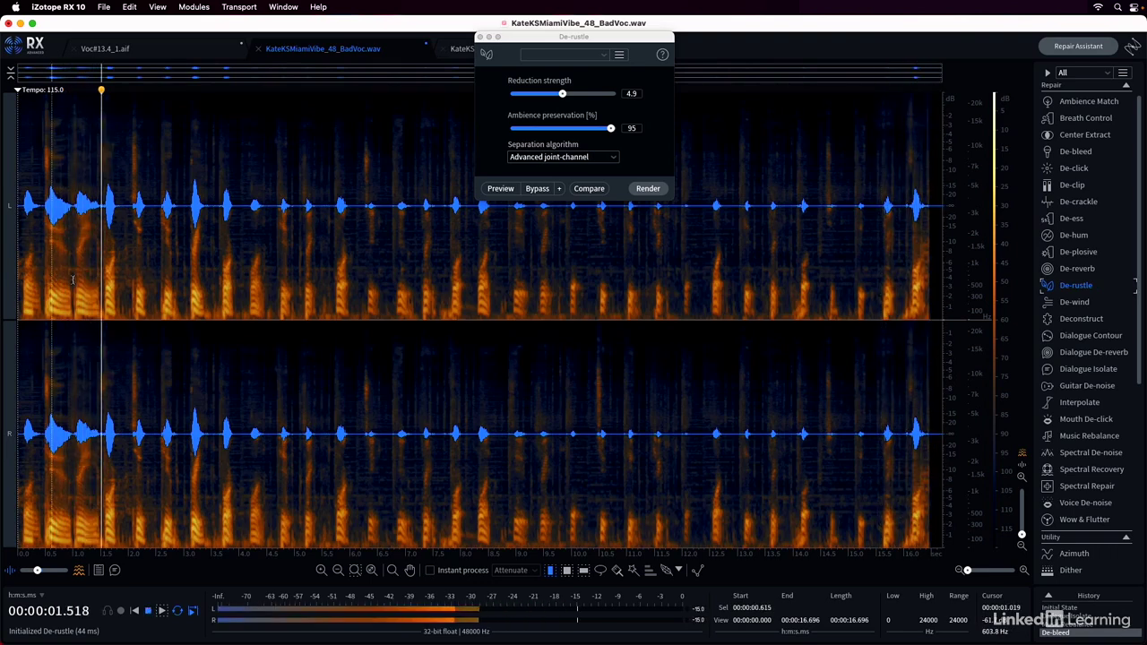
left_click(38, 266)
key("space")
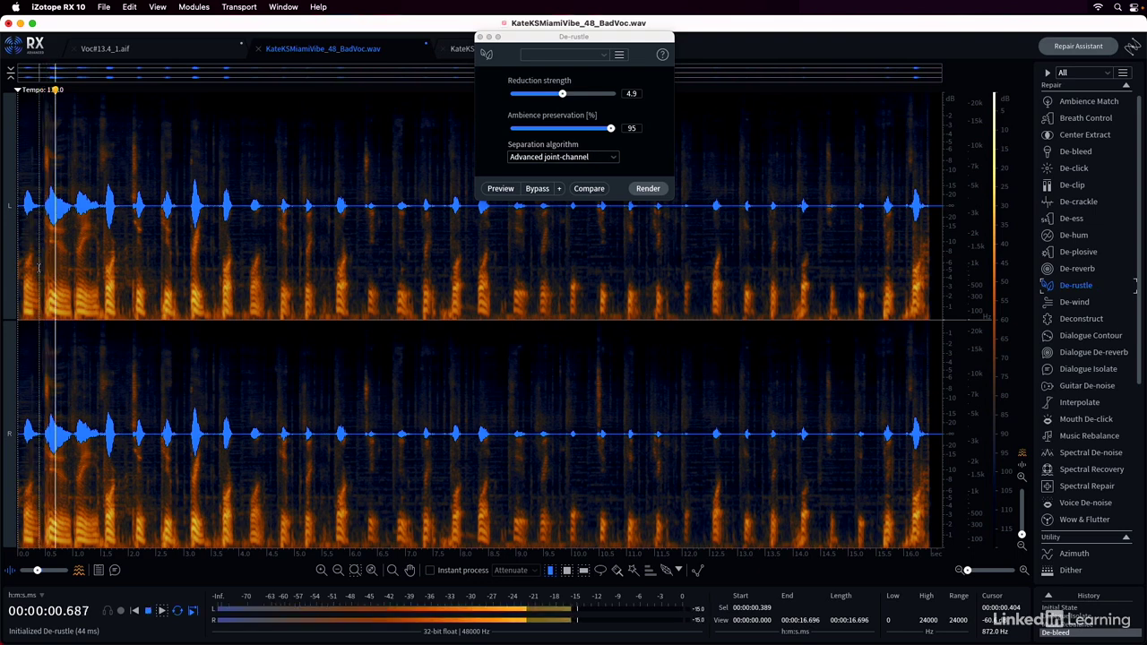
key("space")
double_click(42, 233)
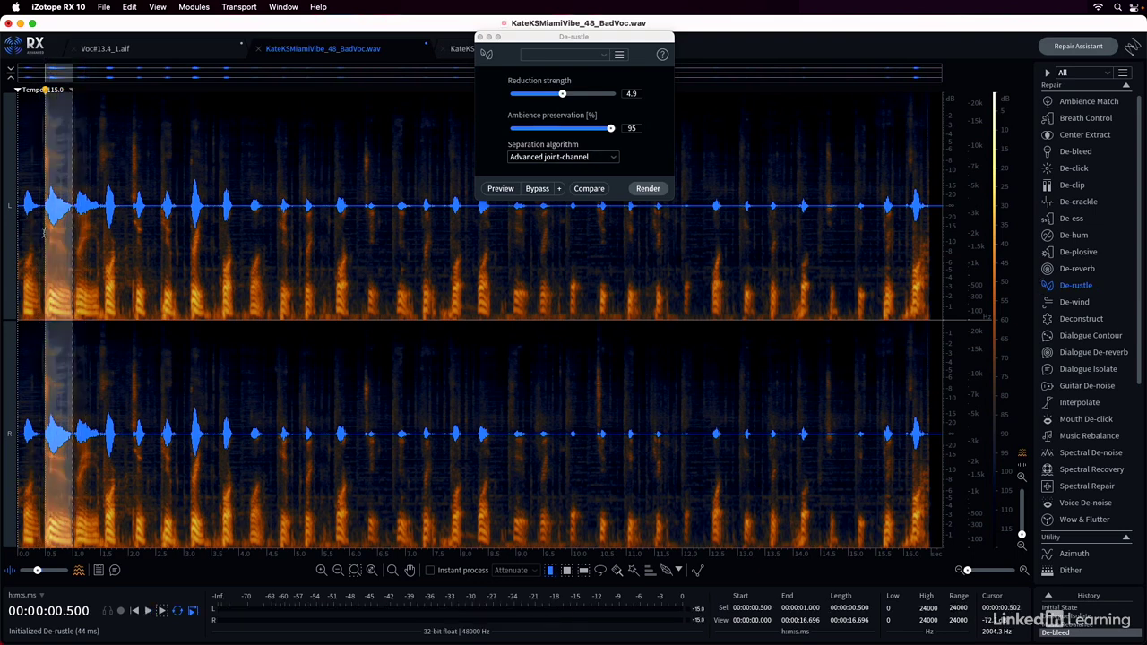
left_click_drag(42, 233, 41, 234)
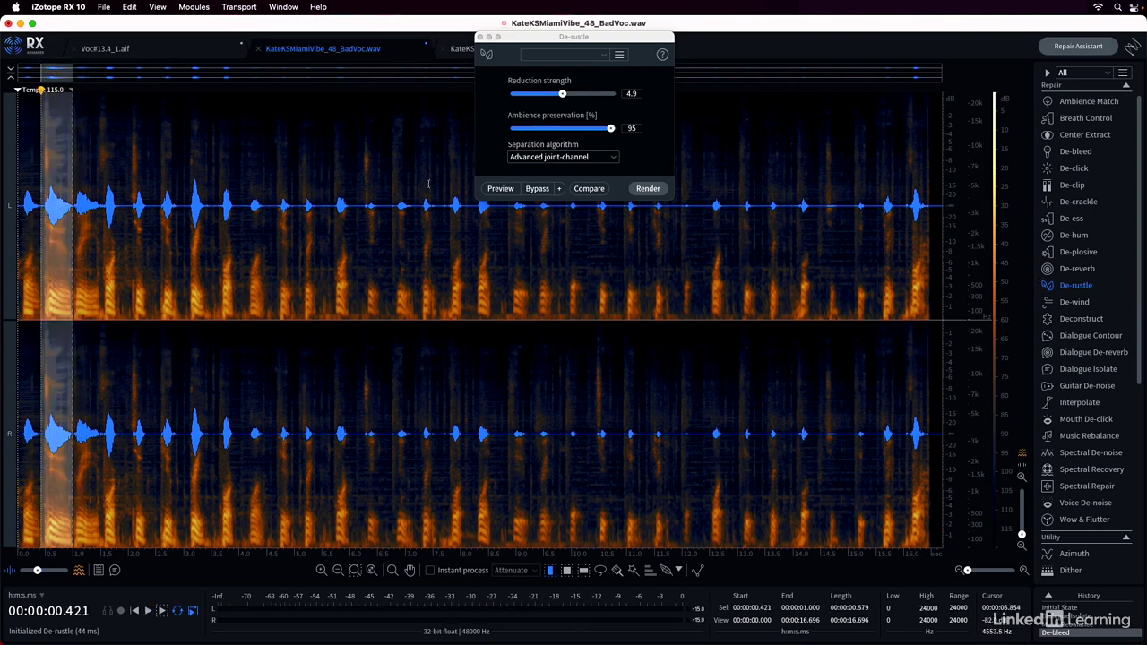
Render De-rustle on the selection with reduction strength 6.0 and the Advanced joint-channel algorithm, and close the module
left_click_drag(563, 94, 574, 95)
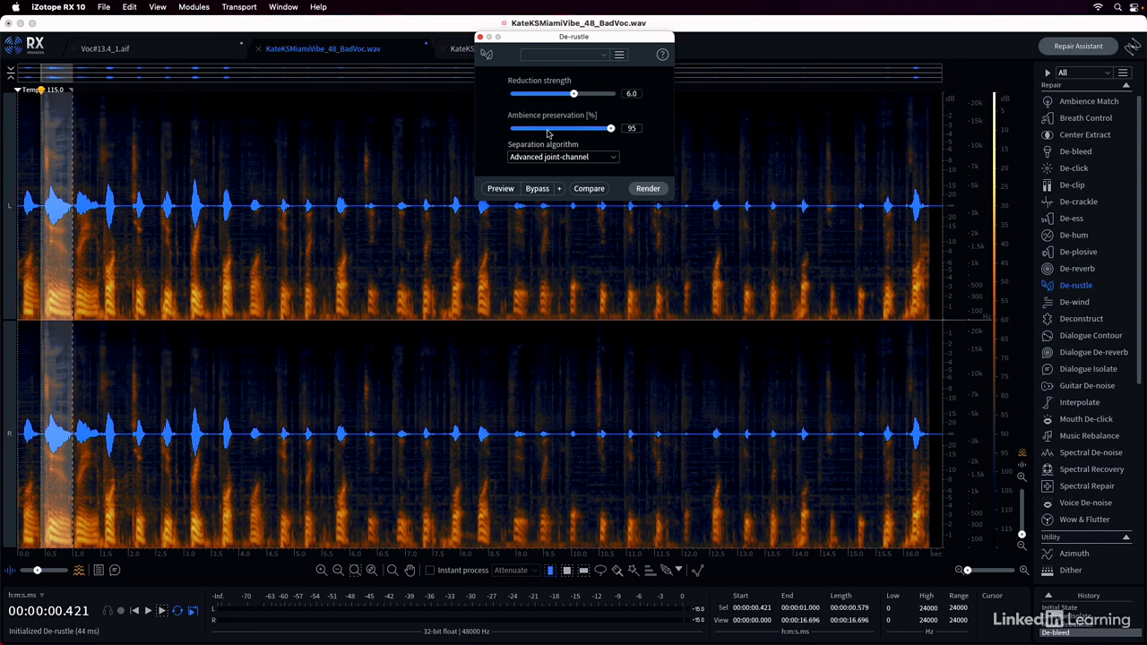
left_click(608, 159)
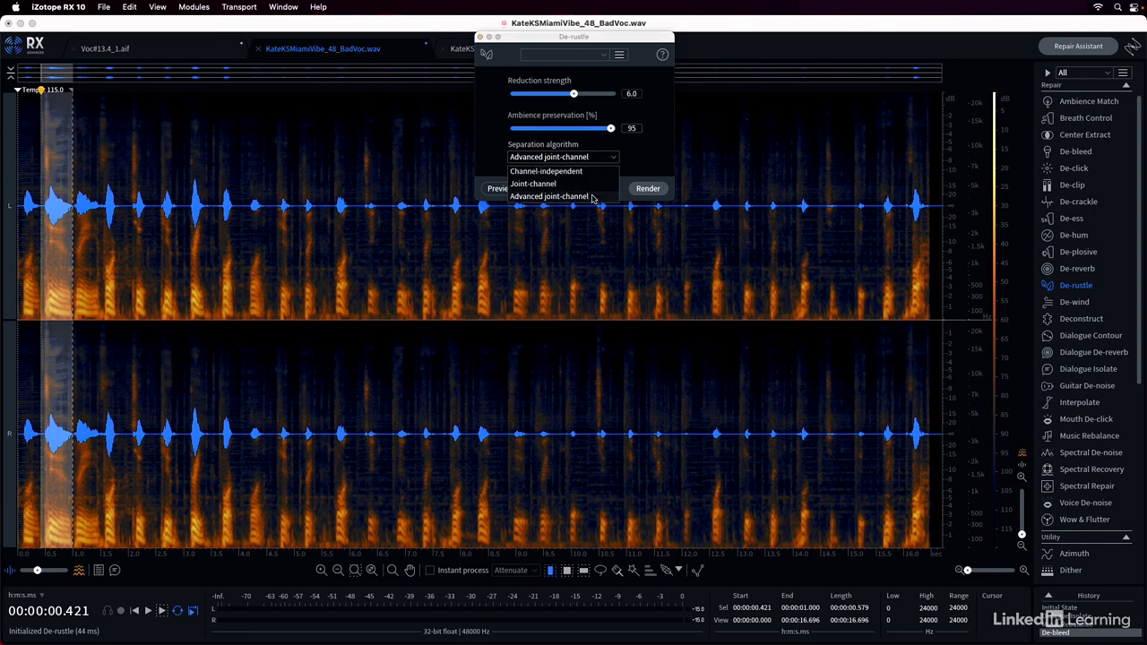
left_click(593, 197)
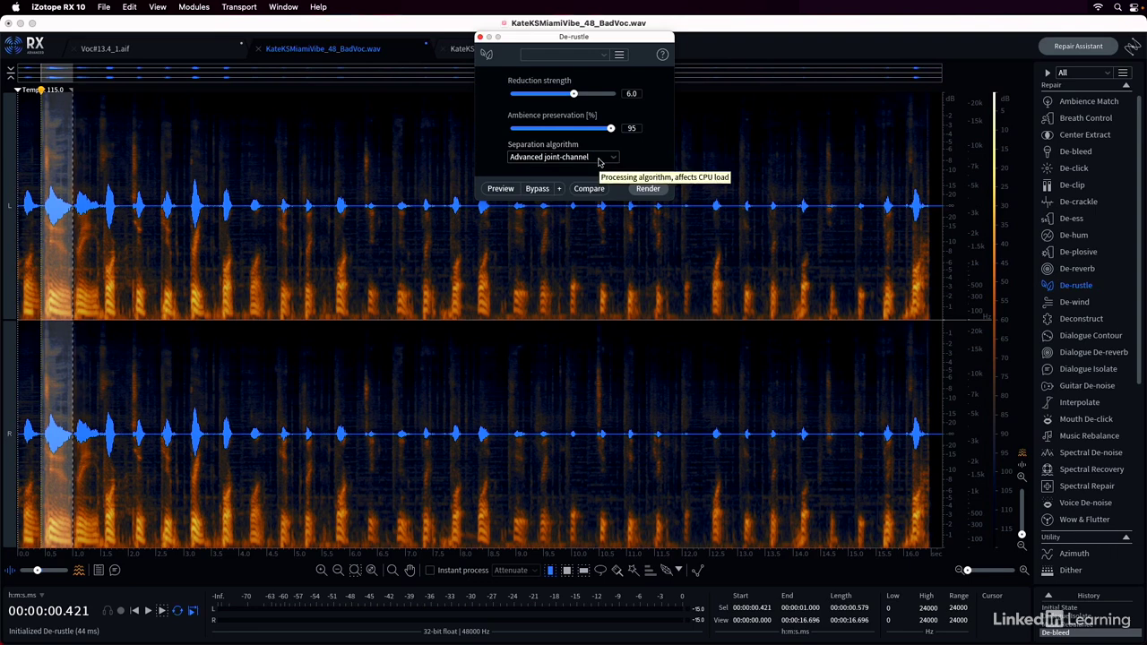
left_click(599, 162)
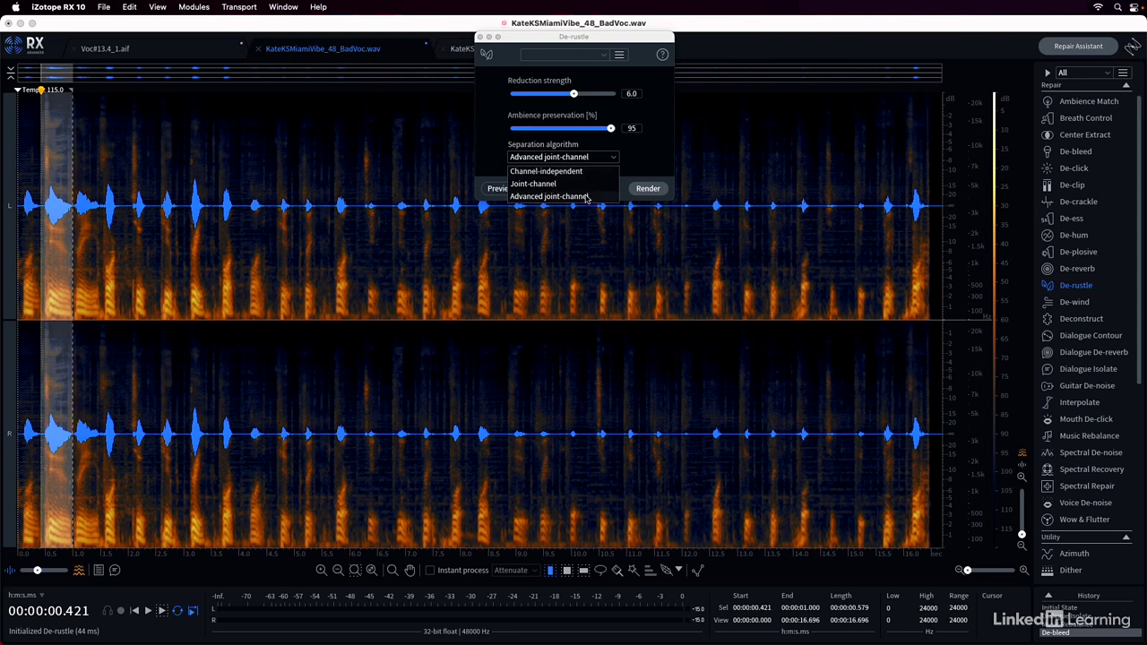
left_click(588, 197)
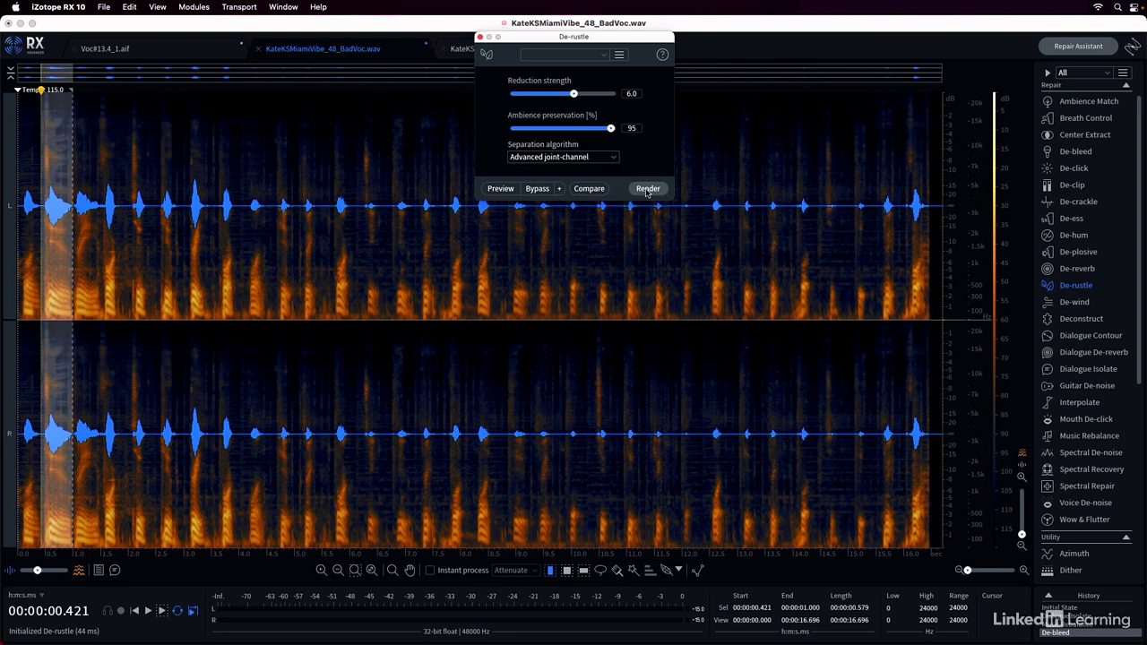
left_click(647, 189)
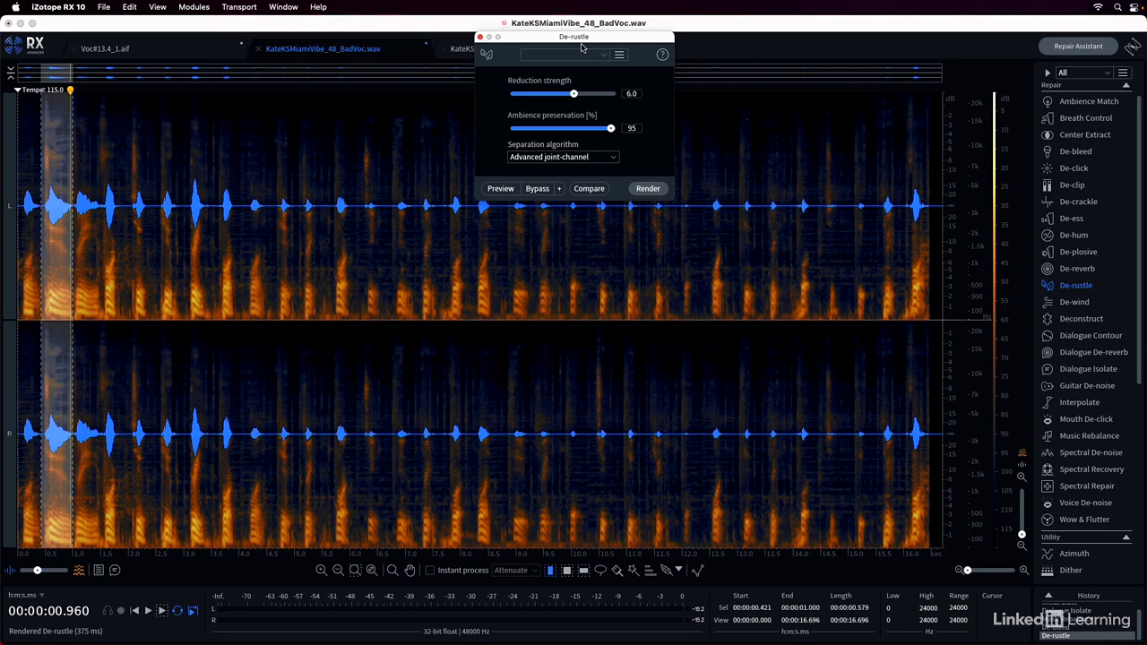
left_click(480, 38)
Open De-wind and render it on the selection with a 480 Hz crossover frequency and reduction 2.5
left_click(1087, 304)
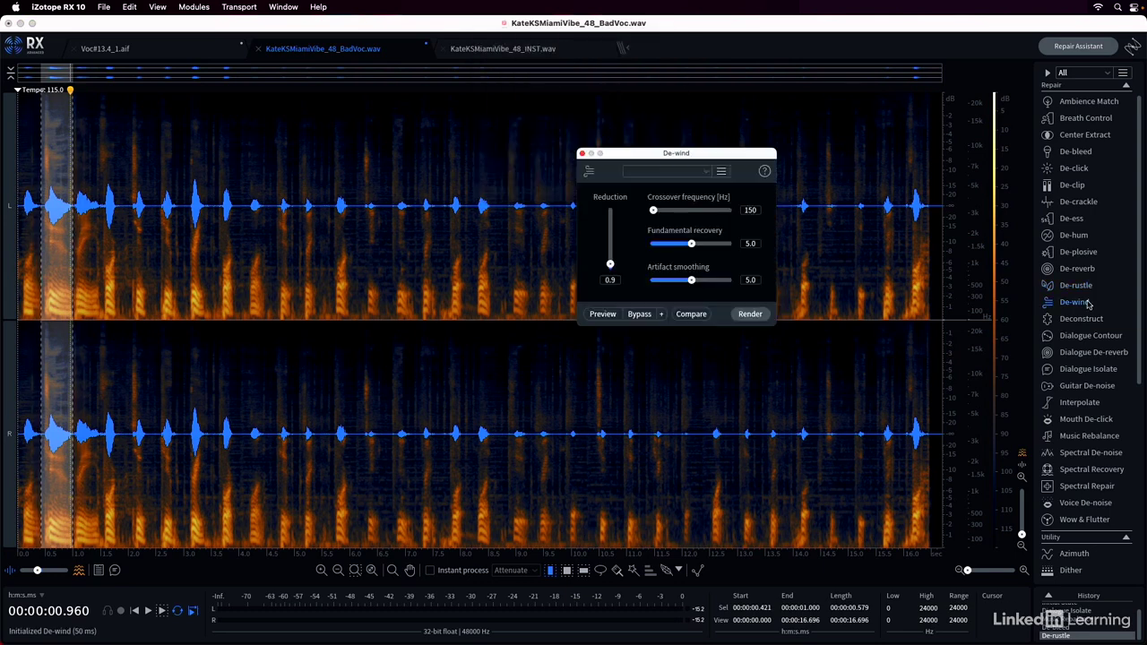
left_click_drag(708, 157, 594, 110)
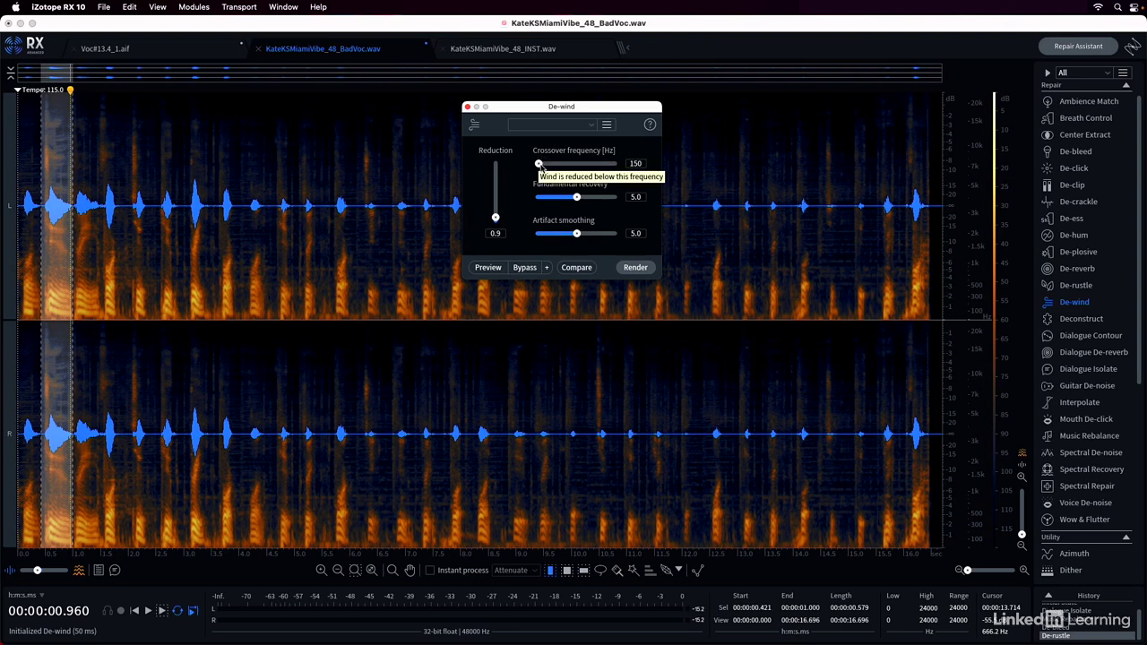
left_click_drag(539, 164, 558, 168)
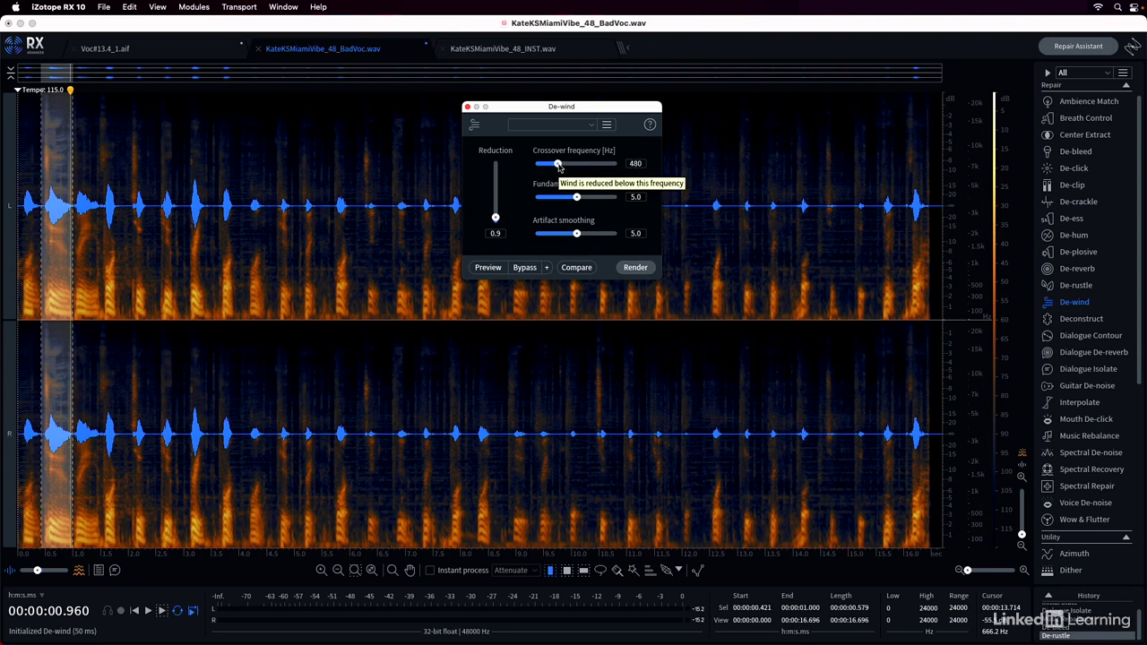
left_click_drag(497, 218, 500, 211)
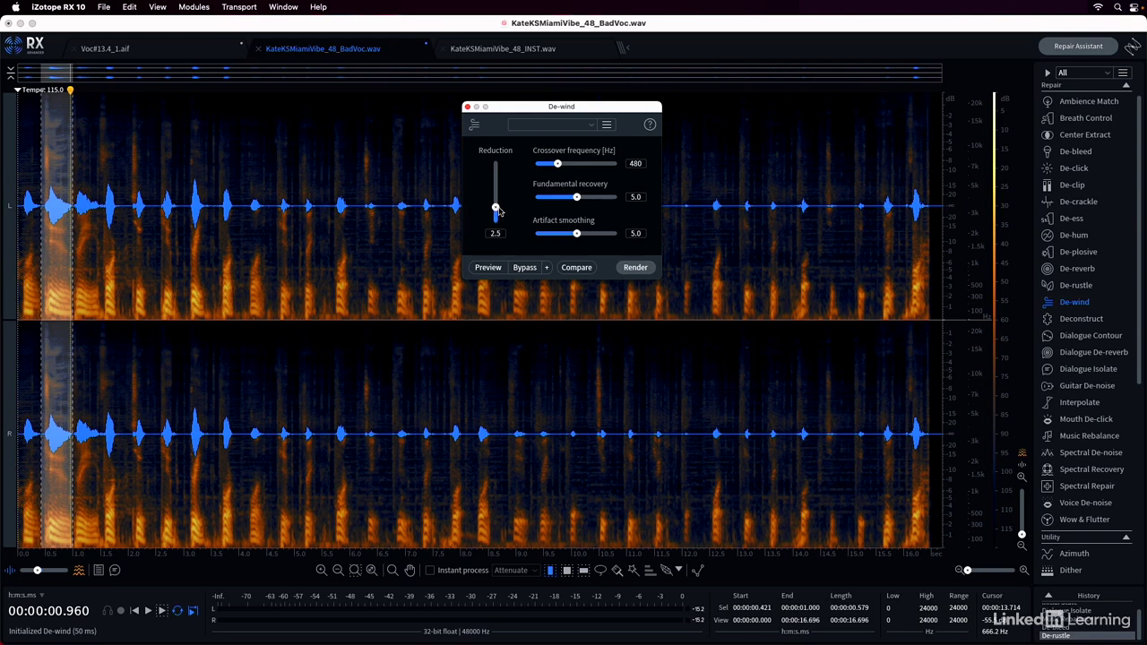
left_click(633, 268)
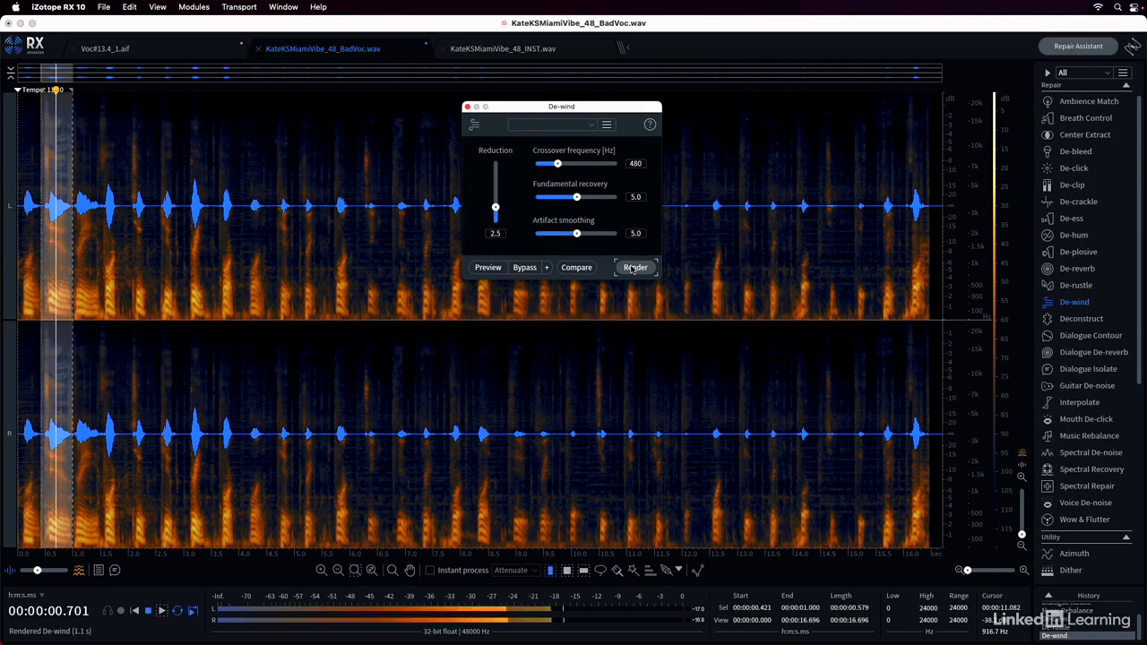
Play the selected passage repeatedly with and without the De-wind render to compare the sound
key("space")
key("space")
key("space")
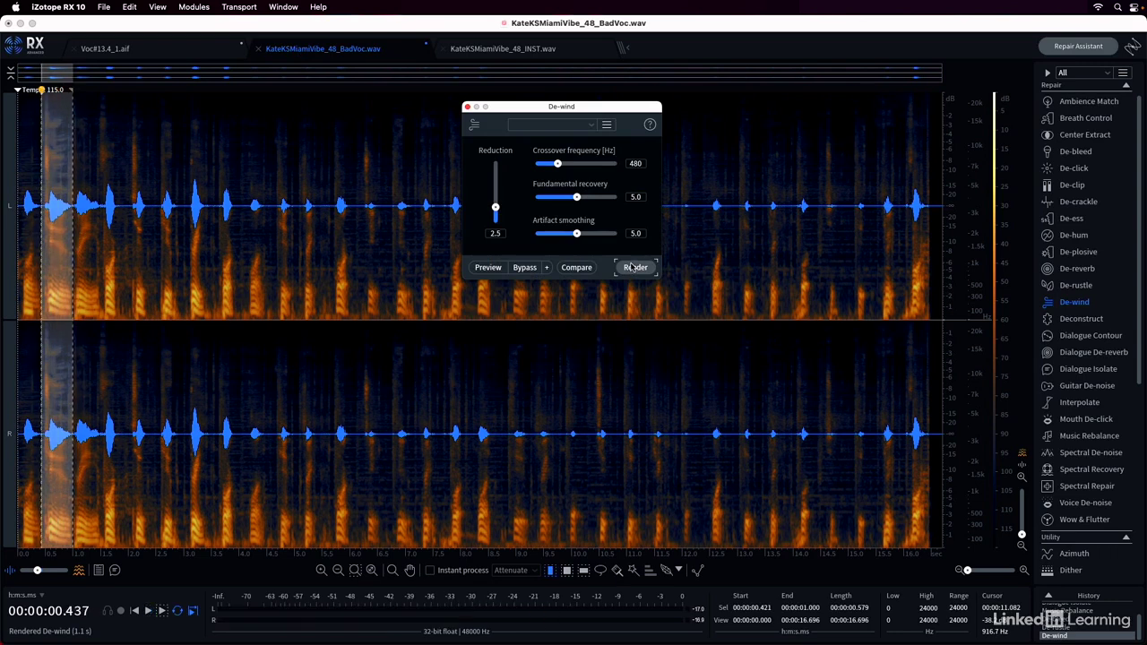
key("space")
key("space")
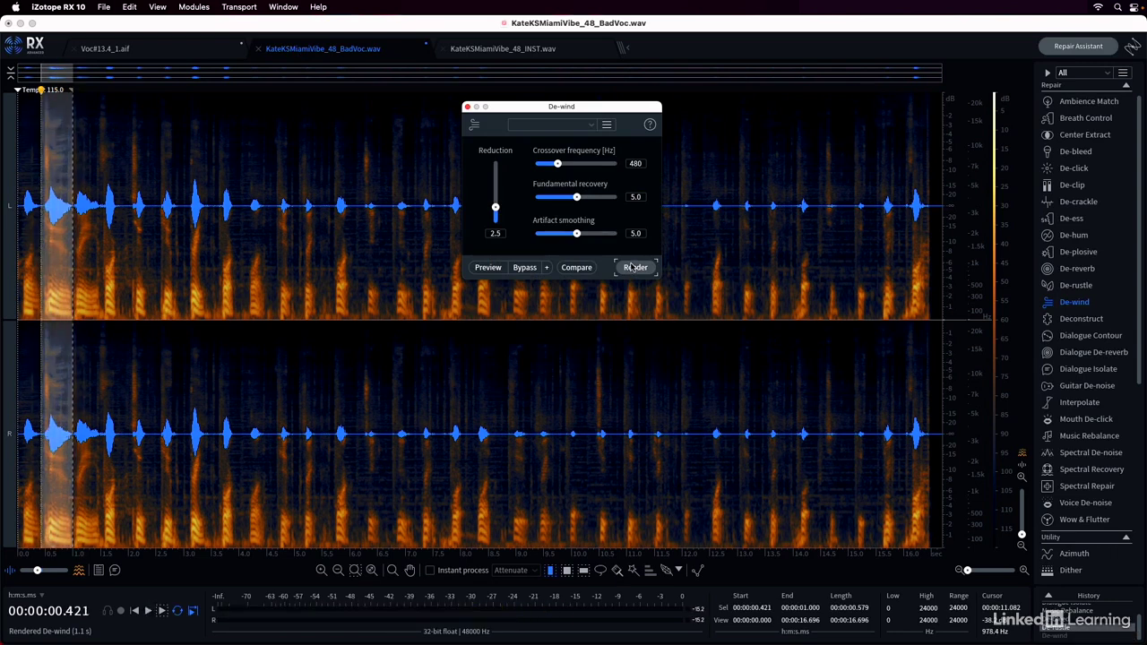
key("space")
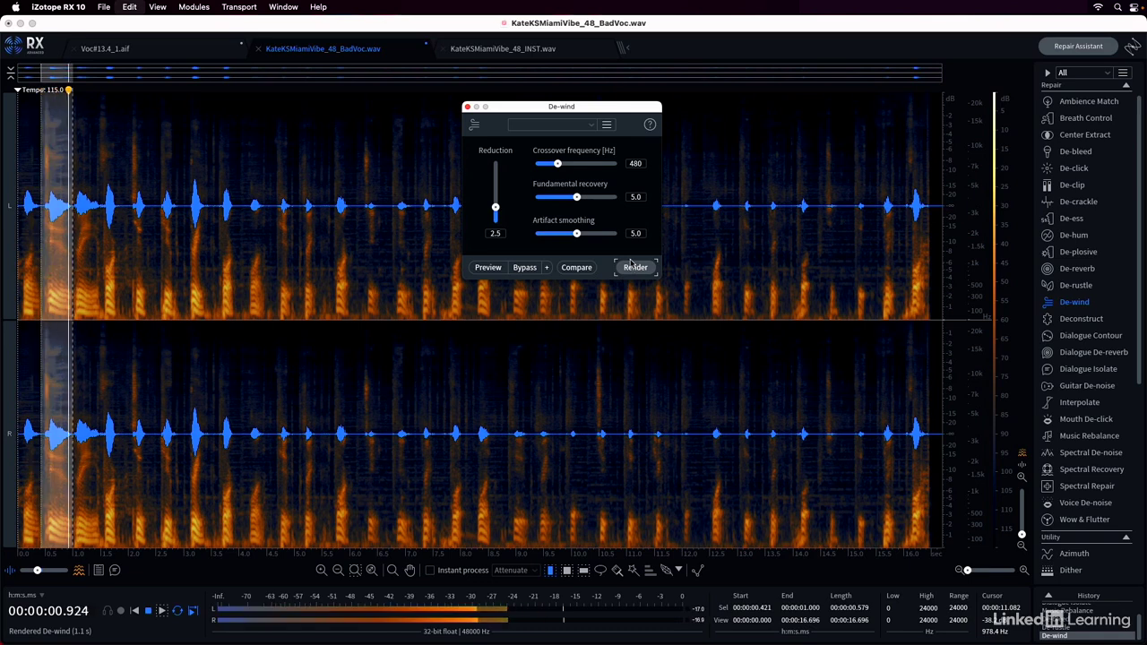
key("space")
Set the De-wind crossover frequency to 210 Hz, render the selection and play it back for comparison
left_click_drag(557, 163, 539, 166)
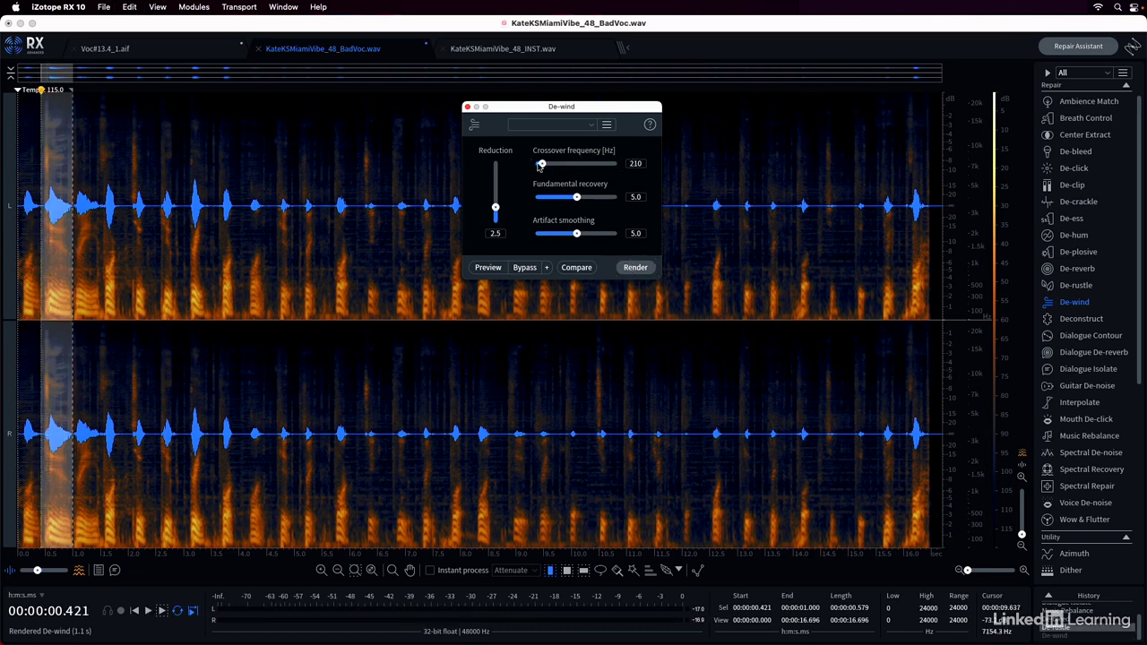
left_click(635, 268)
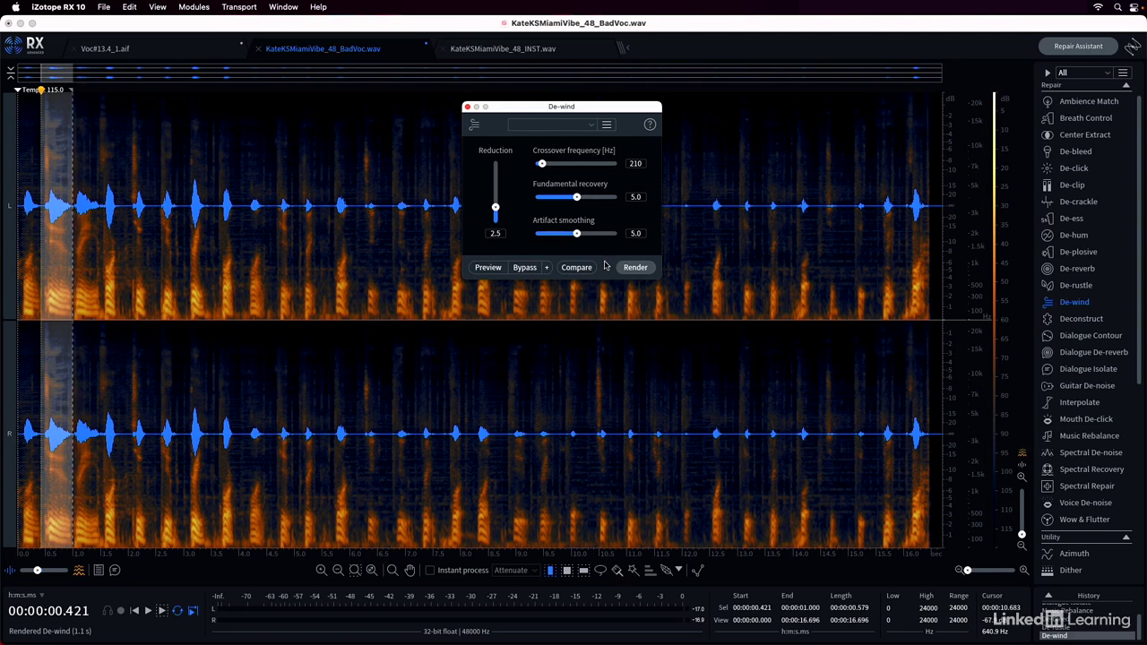
key("space")
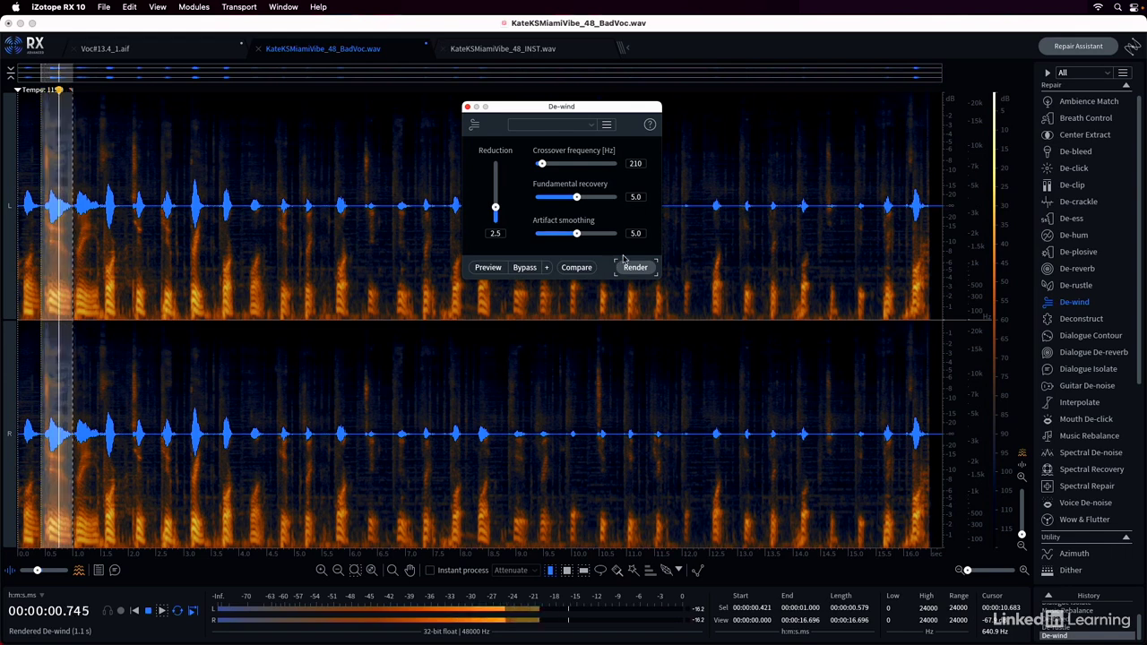
key("space")
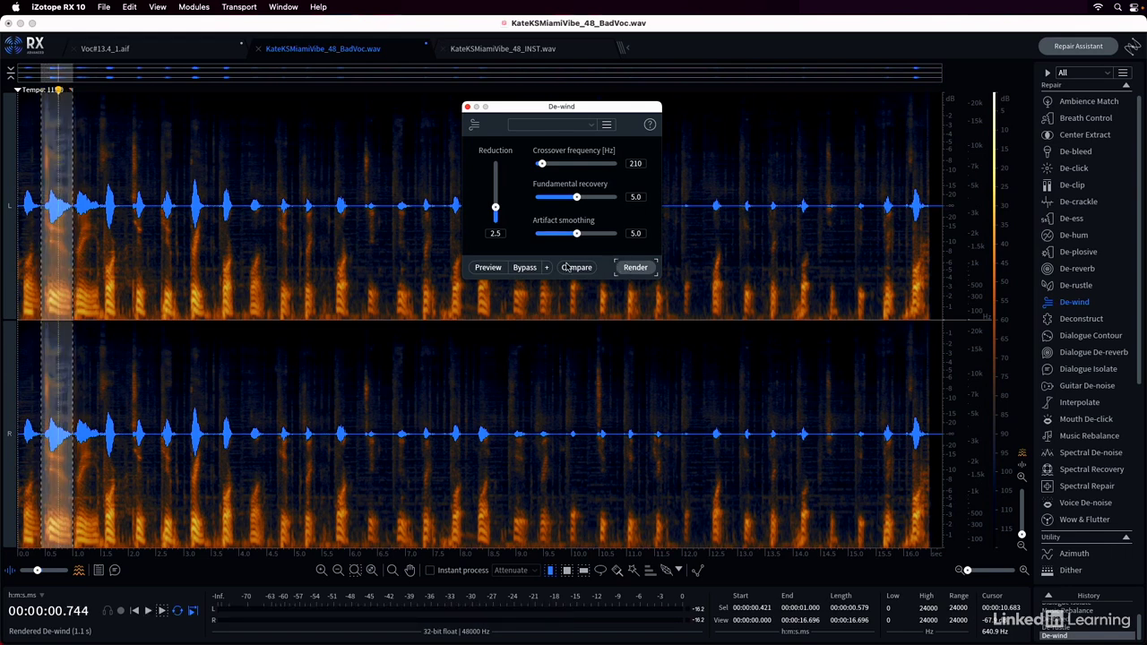
key("space")
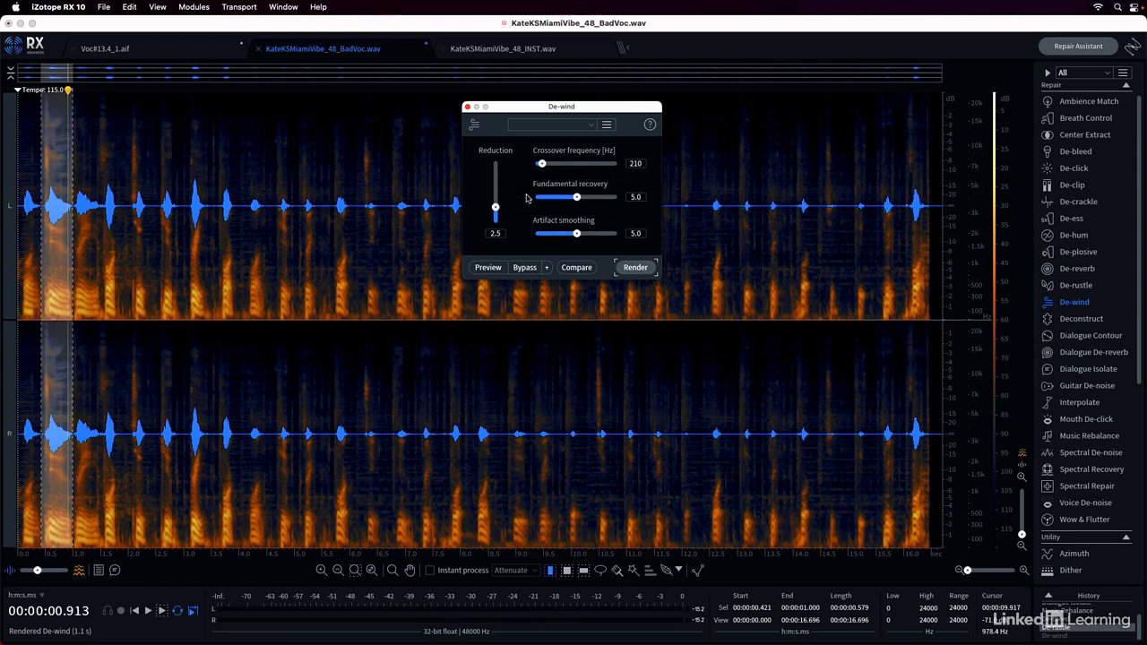
Set De-wind's fundamental recovery to 8.0, render the selection again and play it back
left_click_drag(577, 197, 605, 205)
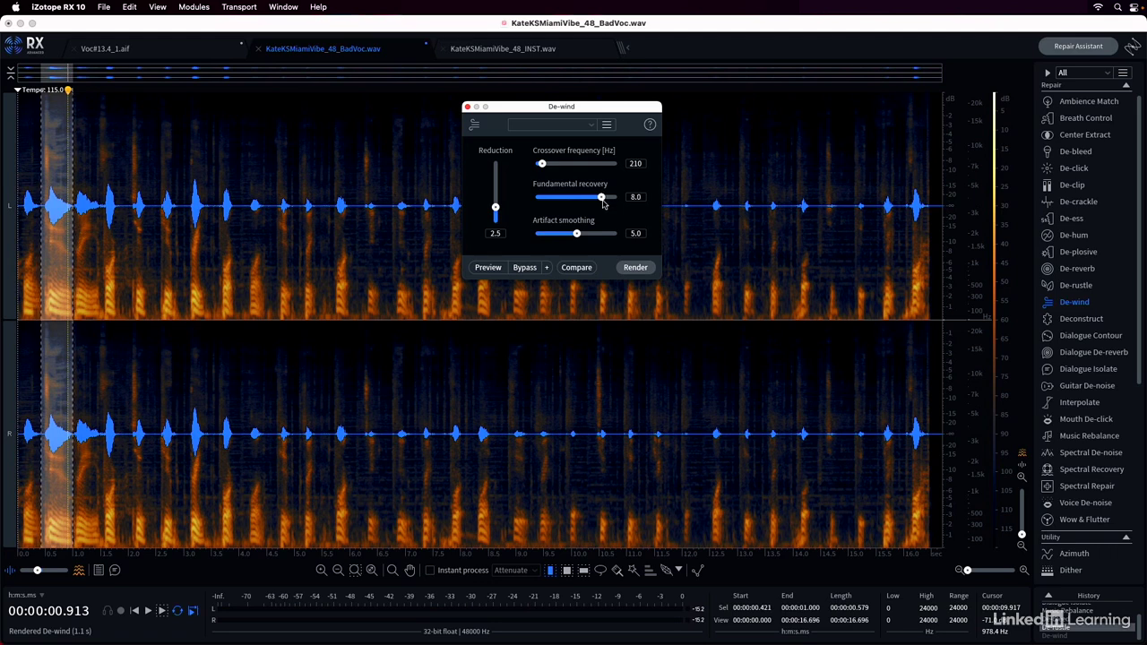
left_click(629, 269)
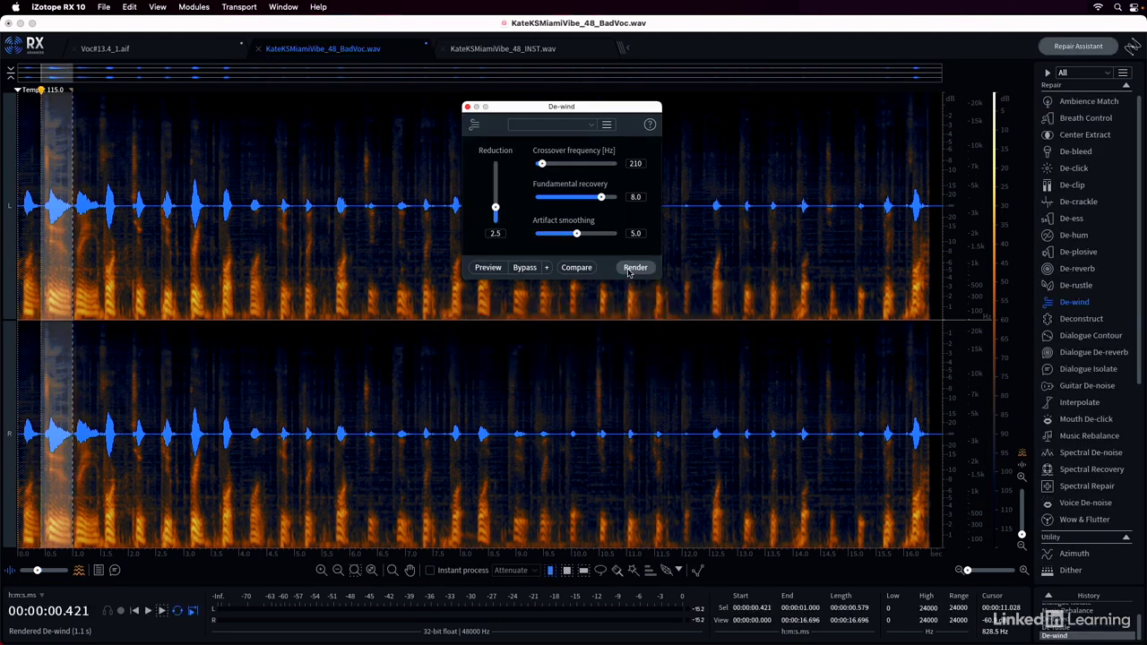
key("space")
key("space")
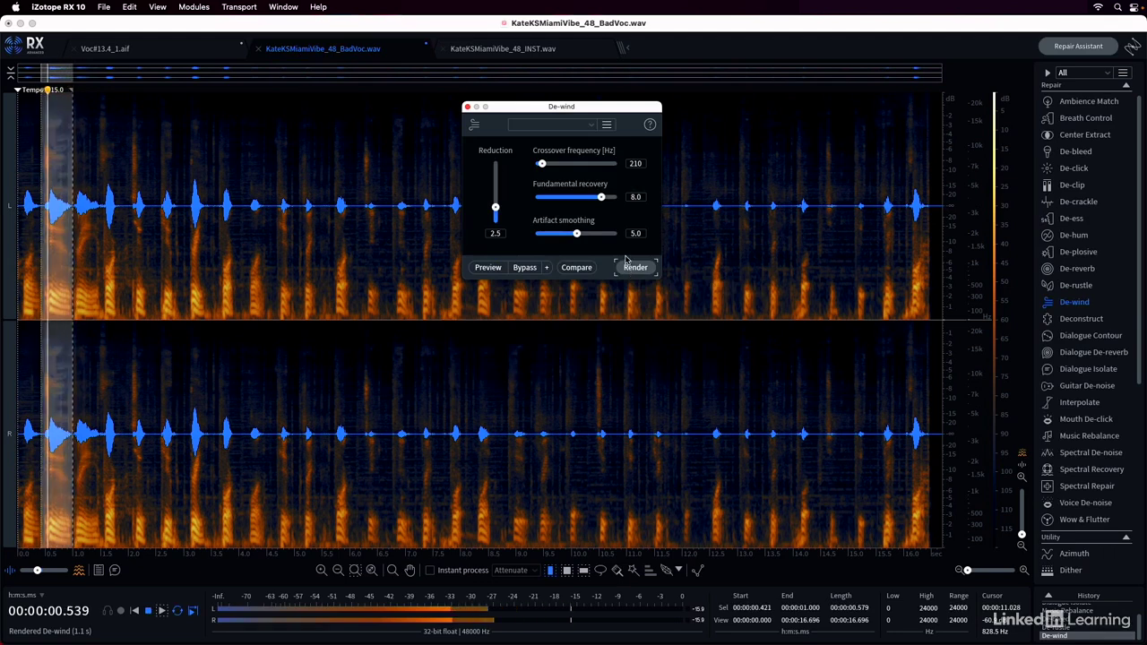
Set De-wind's fundamental recovery to 9.8, render the selection and play it back
left_click_drag(604, 198, 617, 197)
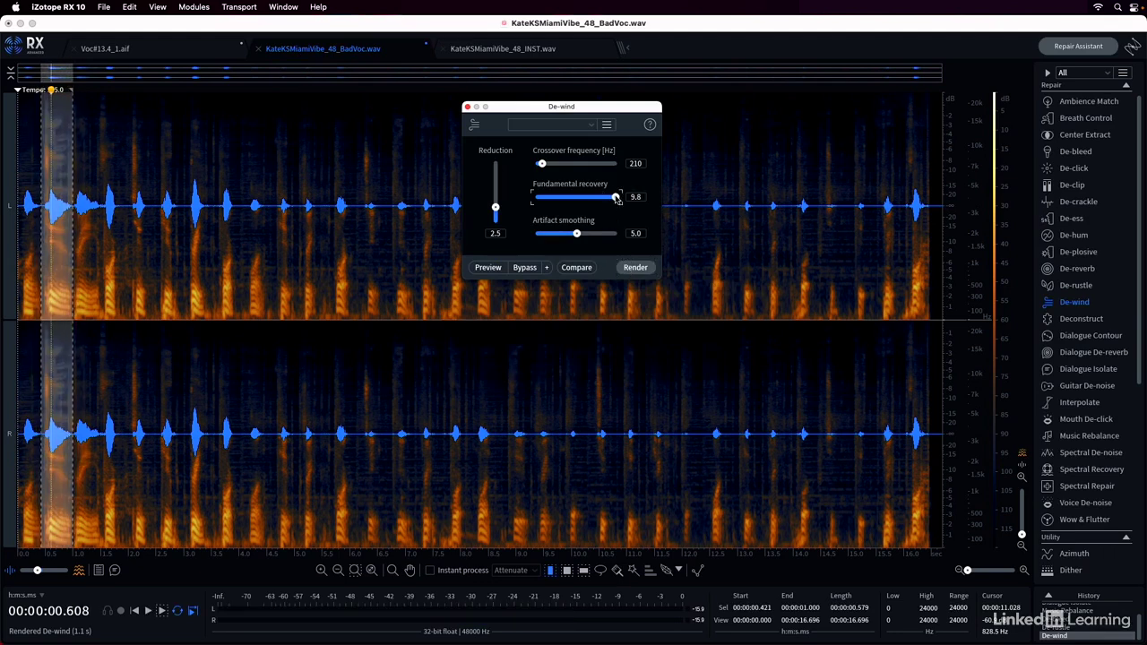
left_click(645, 274)
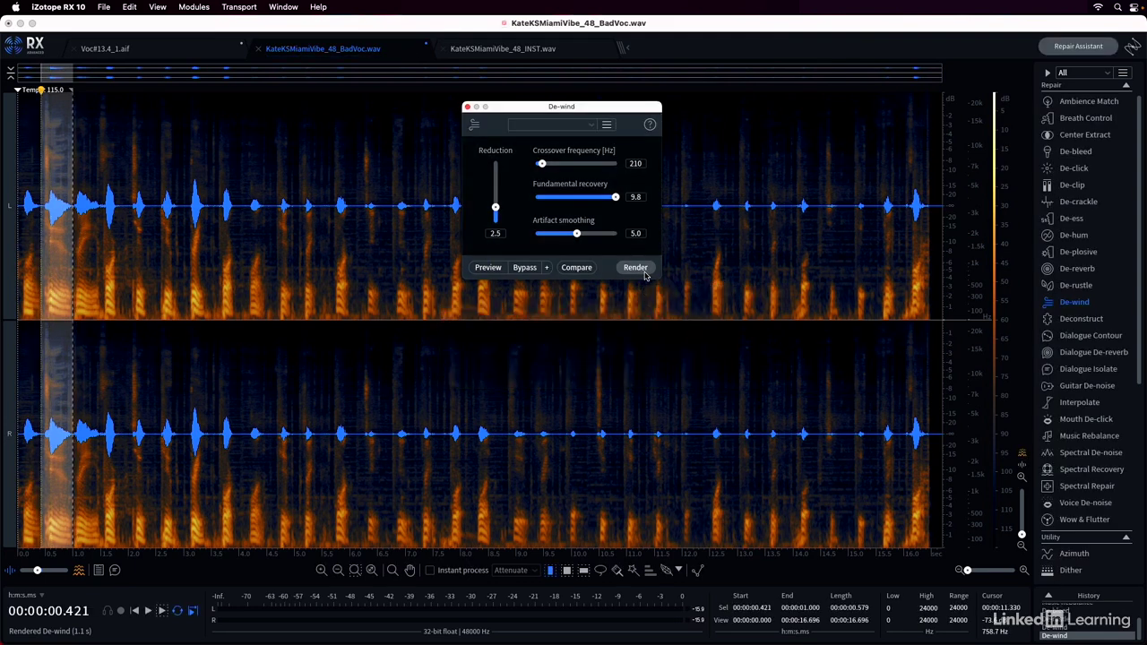
key("space")
key("space")
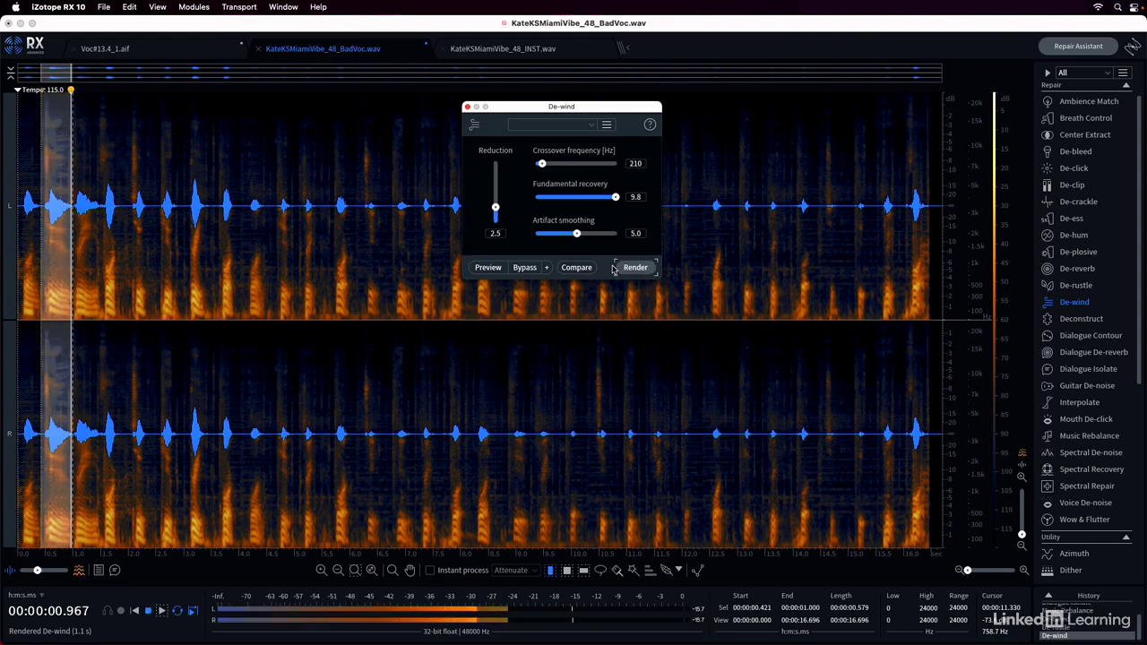
Play the vocal from the beginning of the file to hear the rendered passage in context
key("Return")
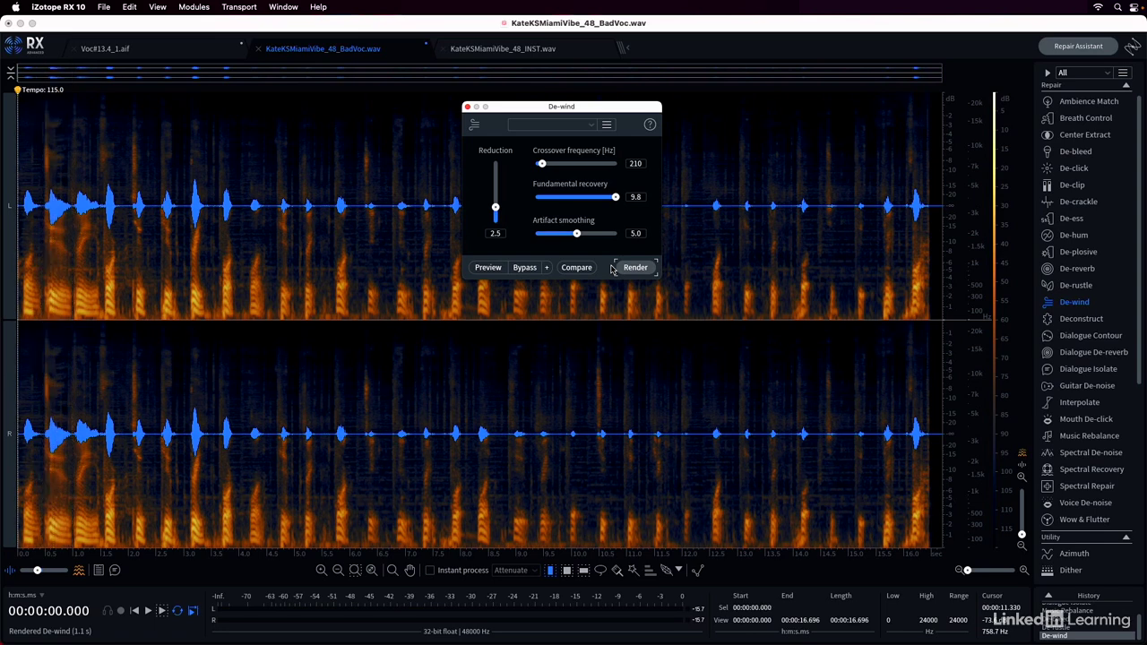
key("space")
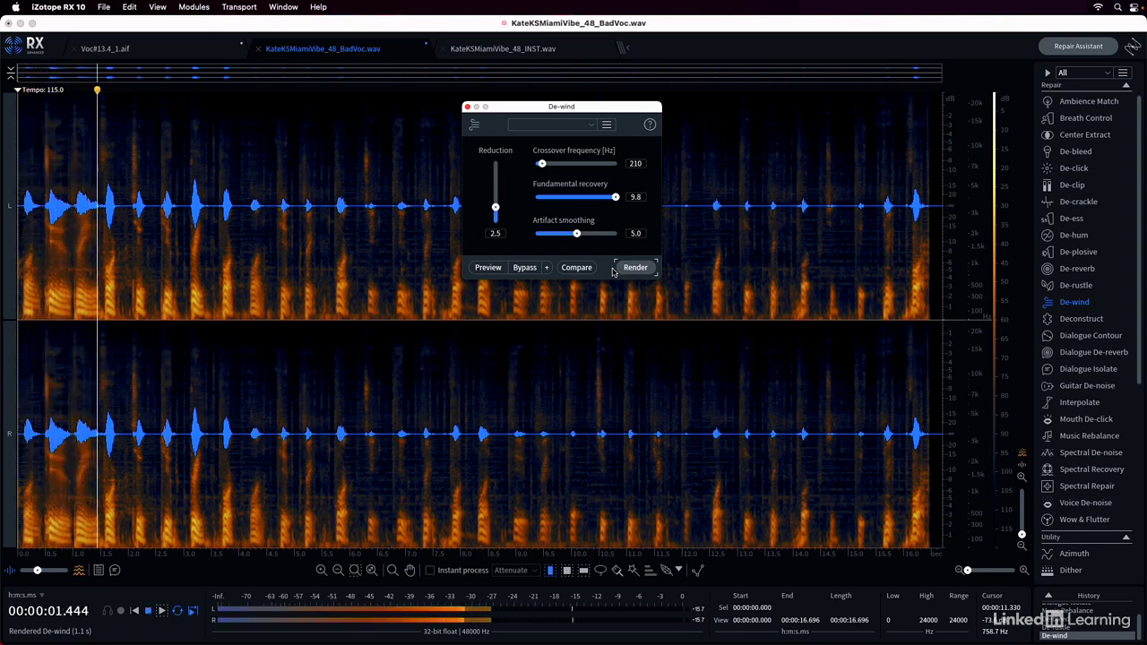
key("space")
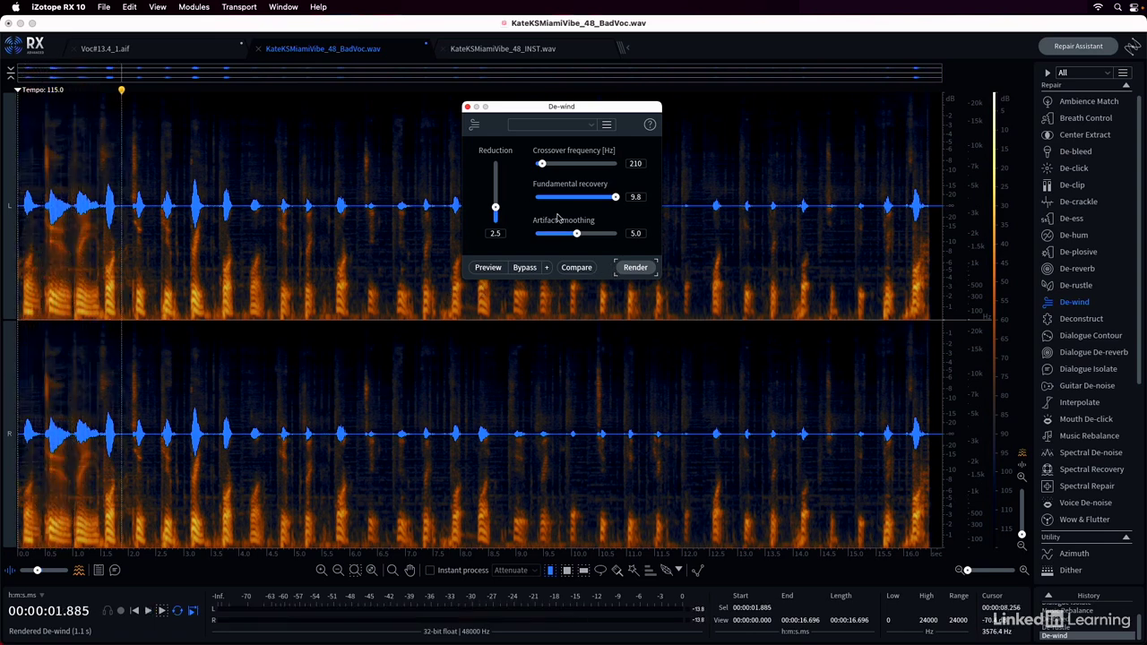
Undo the last De-wind render and render the selection again with reduction 1.1, playing the vocal from the beginning of the file
key("super+z")
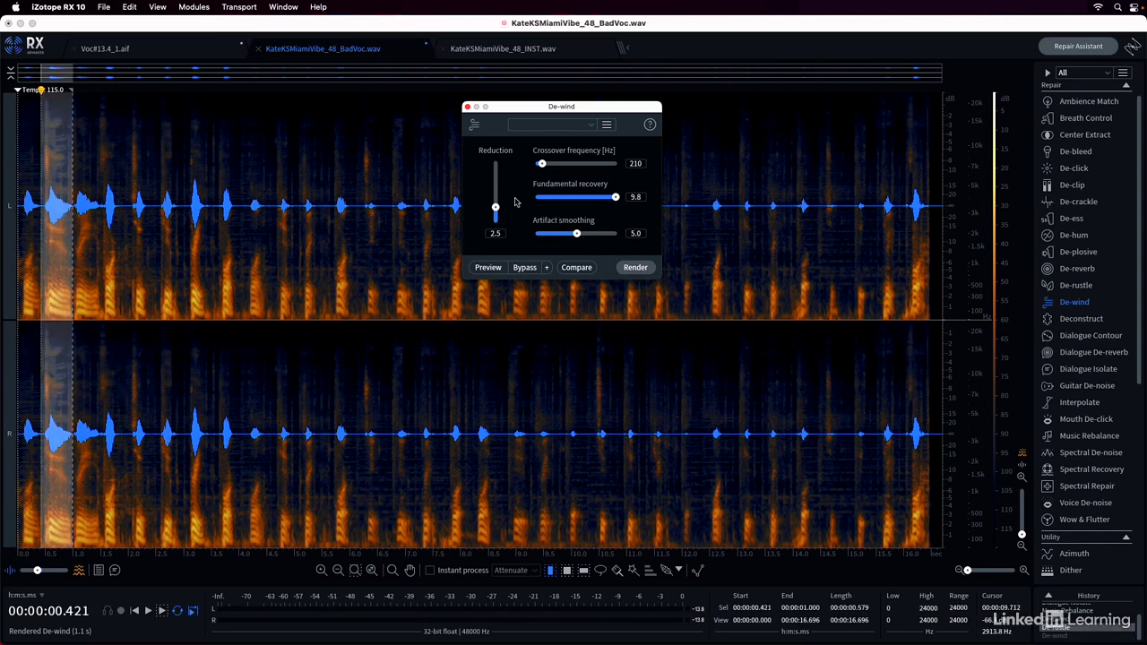
left_click_drag(494, 208, 495, 221)
left_click(635, 267)
key("space")
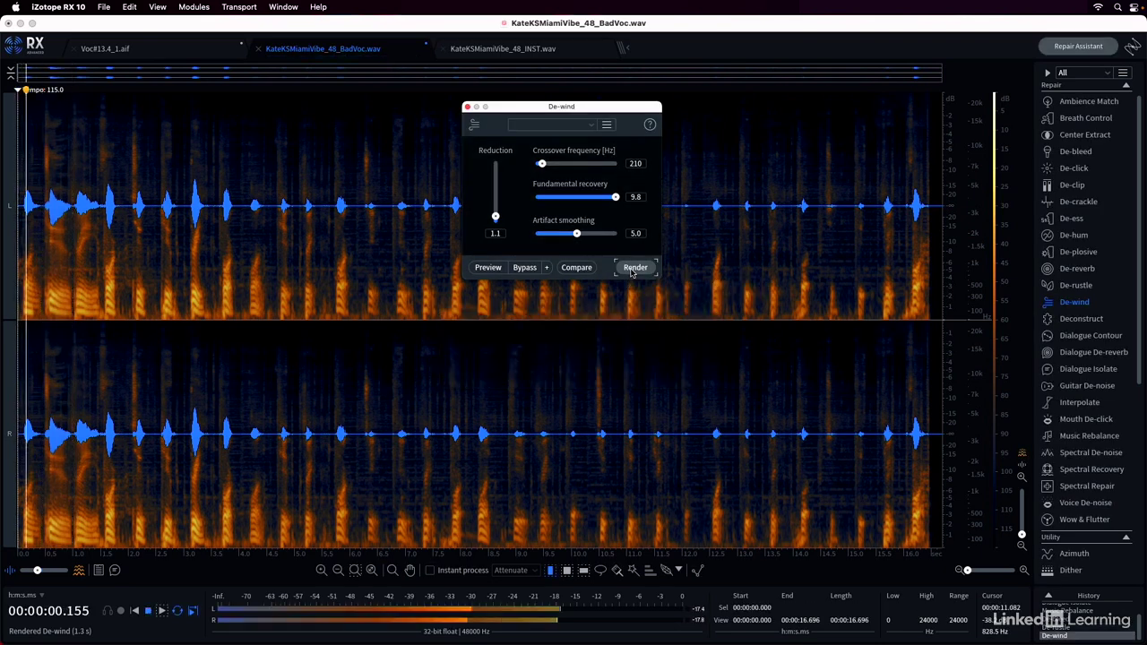